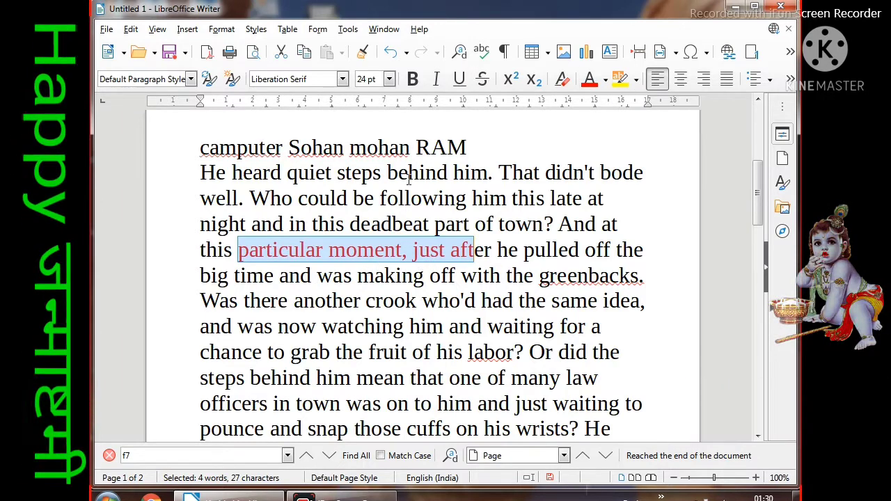
Make the selected text "particular moment, just aft" bold and set its font size to 54 pt.
click(412, 78)
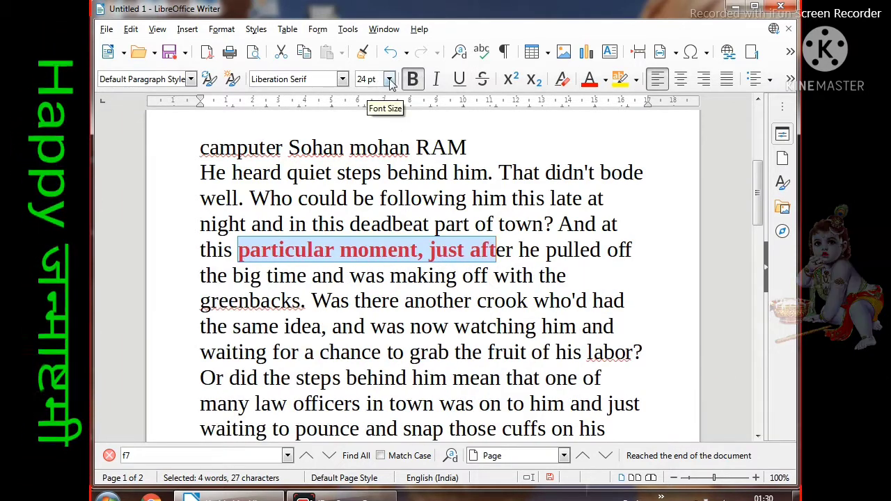
click(390, 79)
click(368, 303)
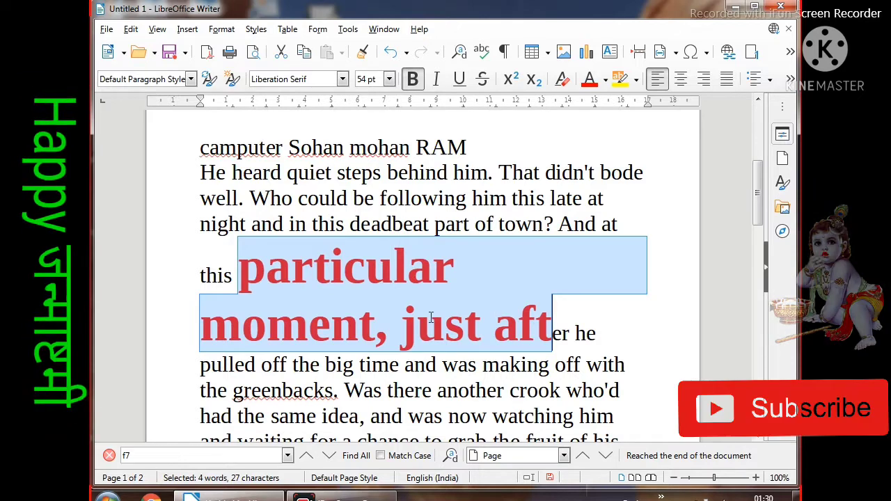
Undo the font size, bold and red font colour changes on "particular moment, just aft".
click(391, 53)
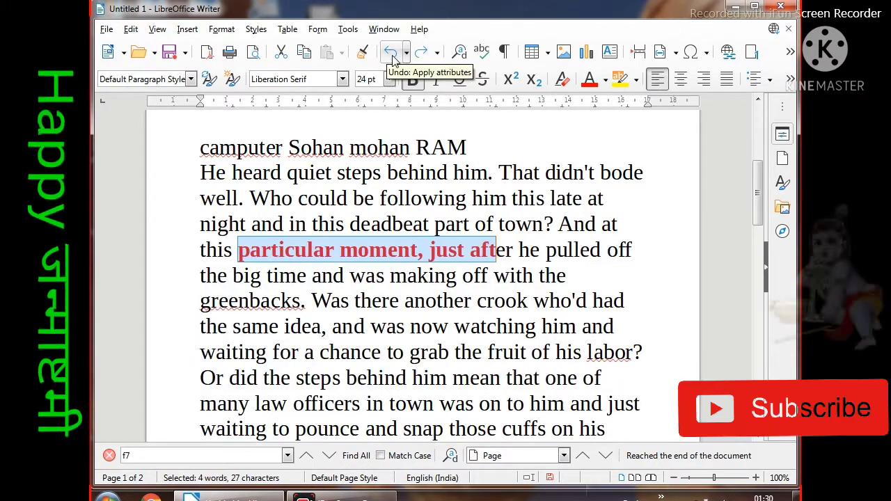
click(391, 55)
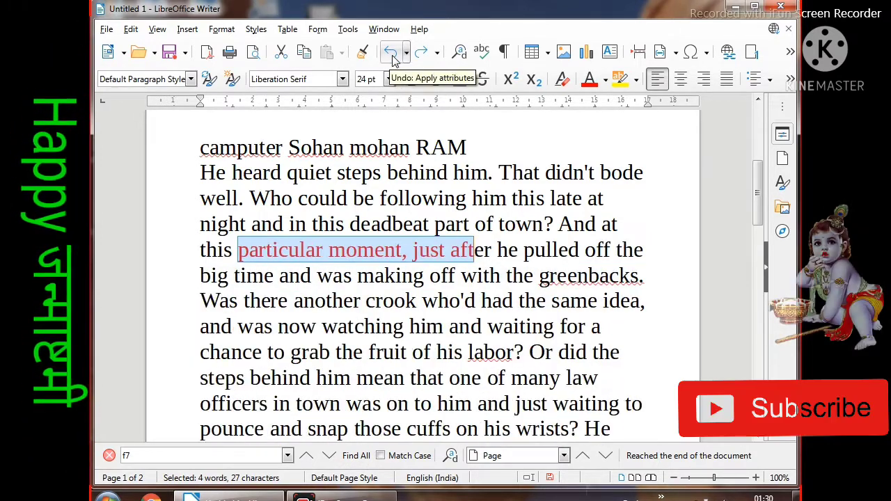
click(392, 56)
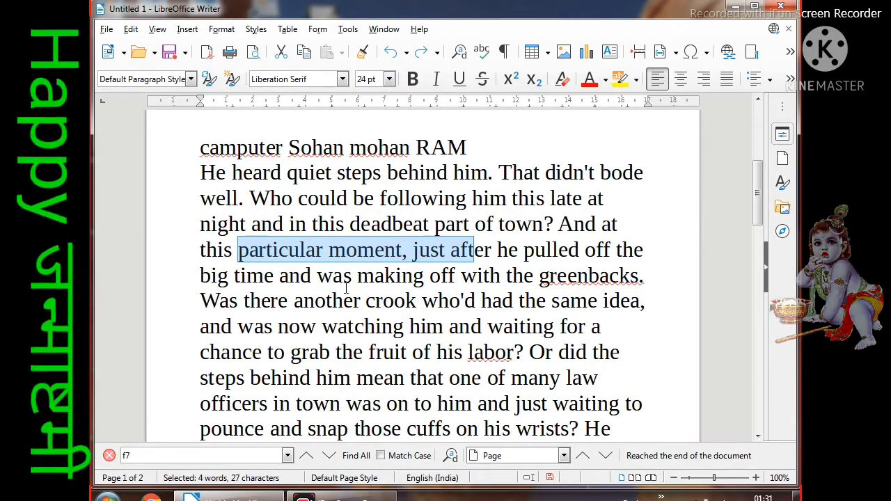
scroll(346, 288, up, 1)
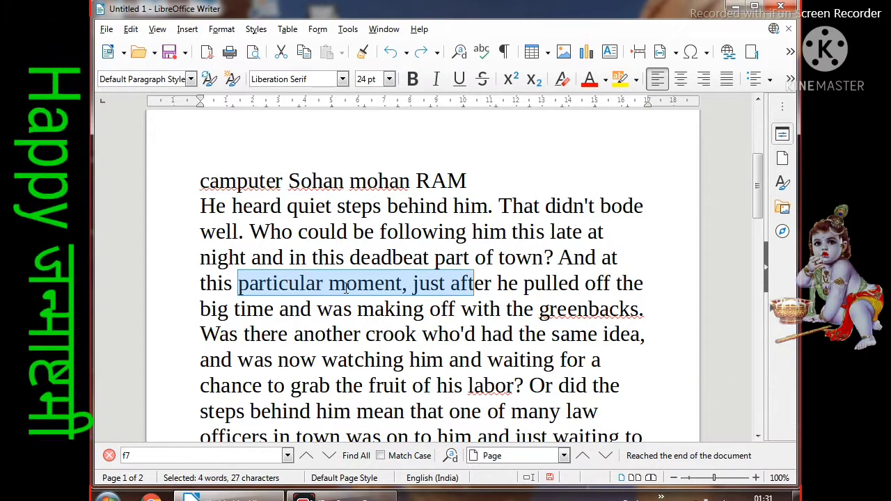
Redo the red font colour, bold and 54 pt size on "particular moment, just aft".
click(416, 61)
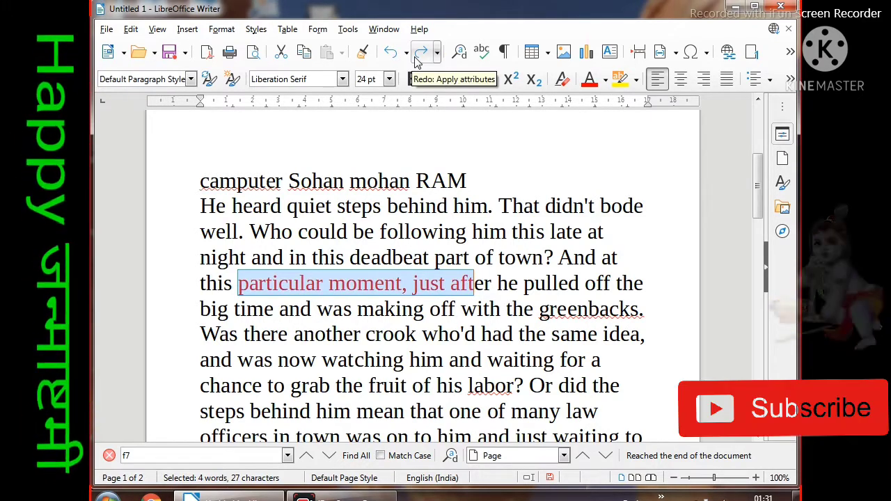
click(421, 53)
click(421, 52)
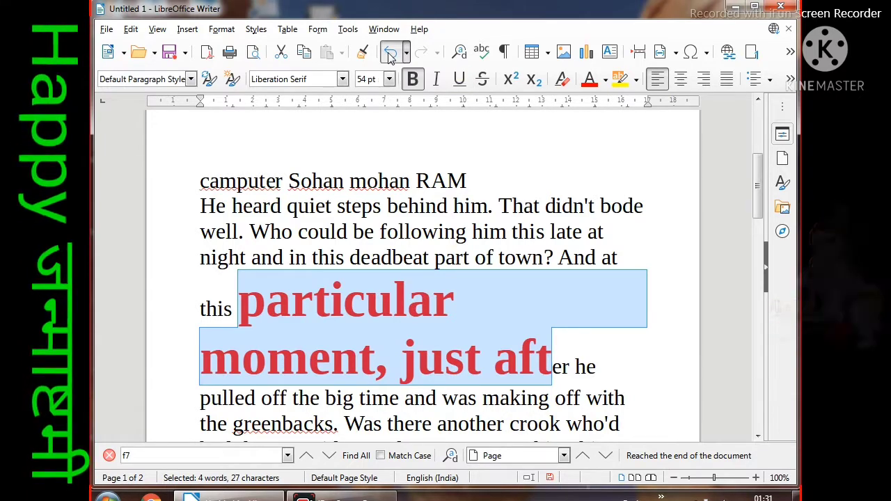
Undo the three redone formatting changes on the selected text in the story paragraph.
click(390, 54)
click(390, 55)
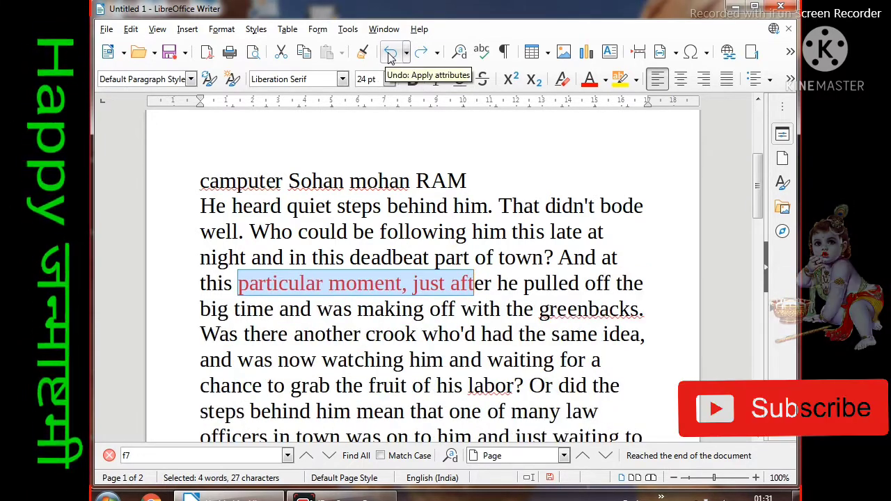
click(390, 54)
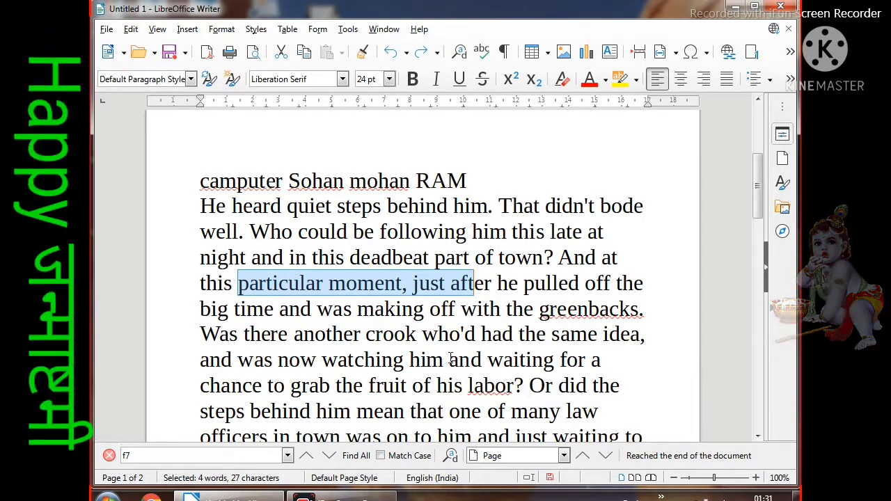
scroll(367, 312, up, 3)
scroll(411, 359, down, 3)
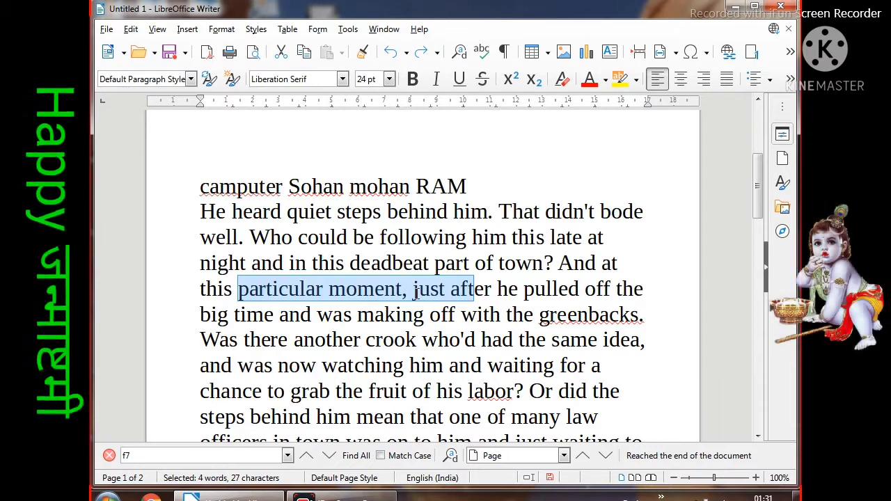
Reapply the three undone formatting changes to the selected text: red colour, bold and 54 pt size.
key(ctrl+y)
key(ctrl+y)
key(ctrl+y)
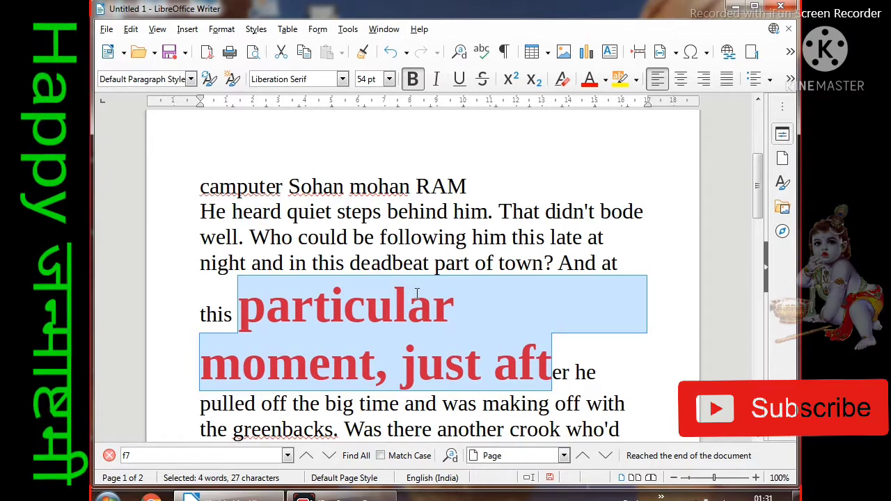
Undo the size, bold and colour formatting on the selected text once more.
key(ctrl+z)
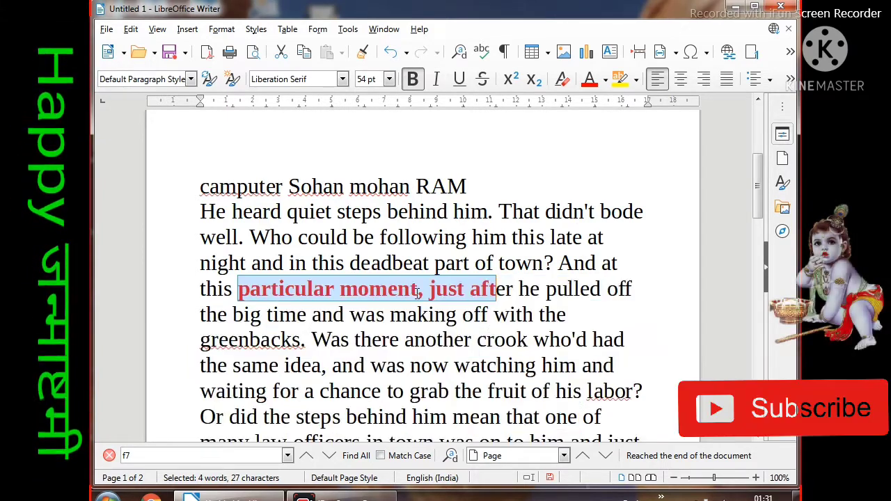
key(ctrl+z)
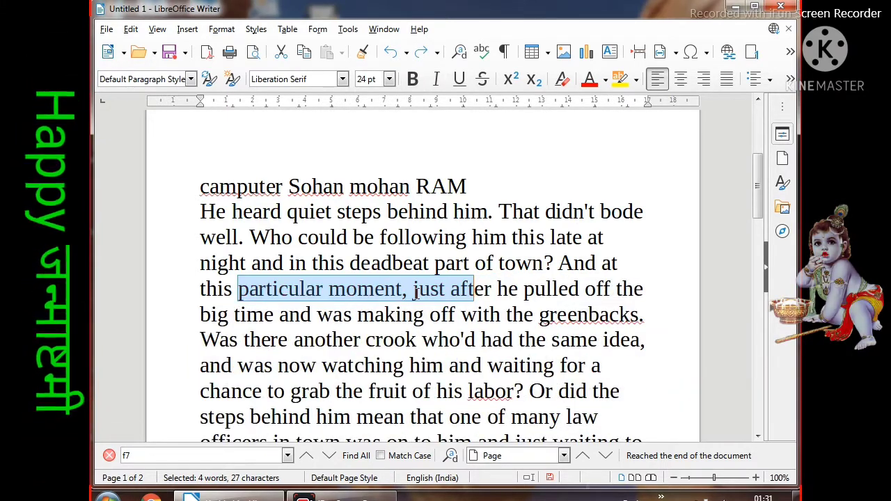
Examine the shortcut list and the words underlined as misspelled in the line above the story and in its paragraph.
scroll(397, 230, up, 5)
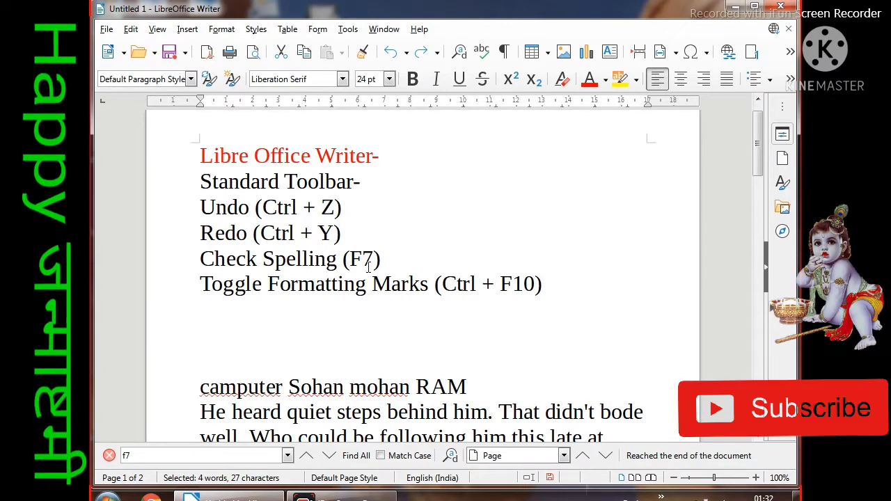
click(384, 335)
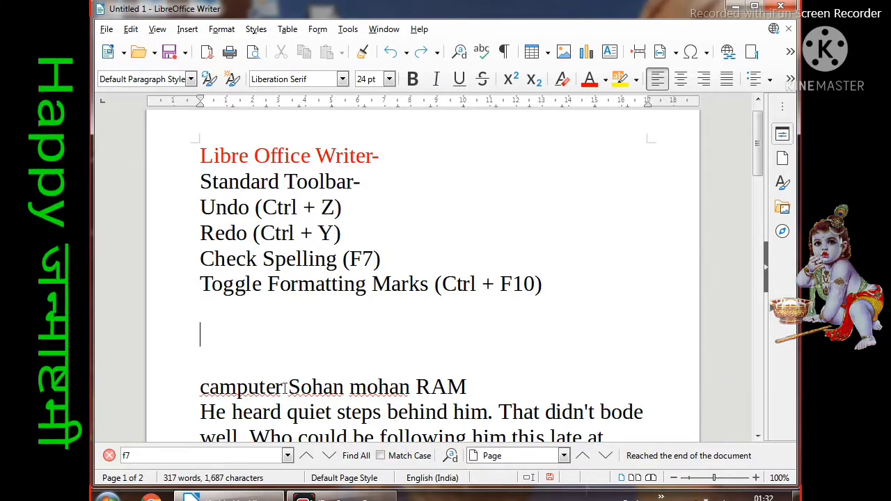
click(199, 389)
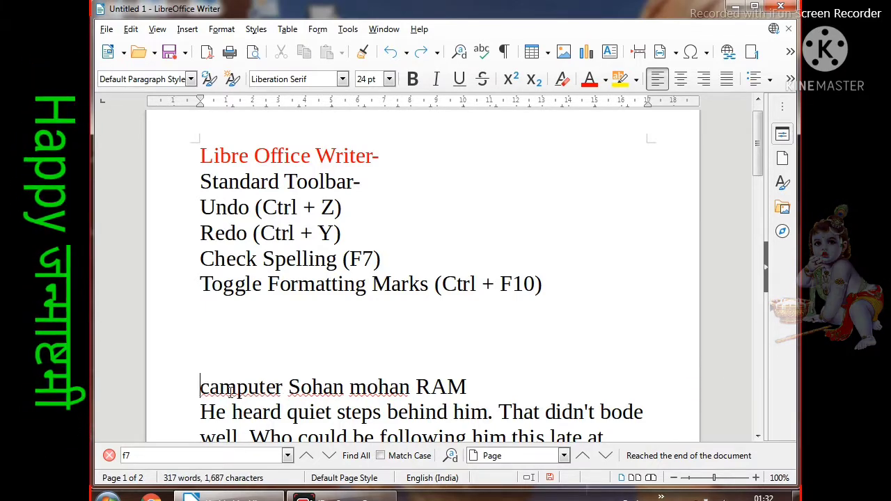
drag(230, 393, 281, 395)
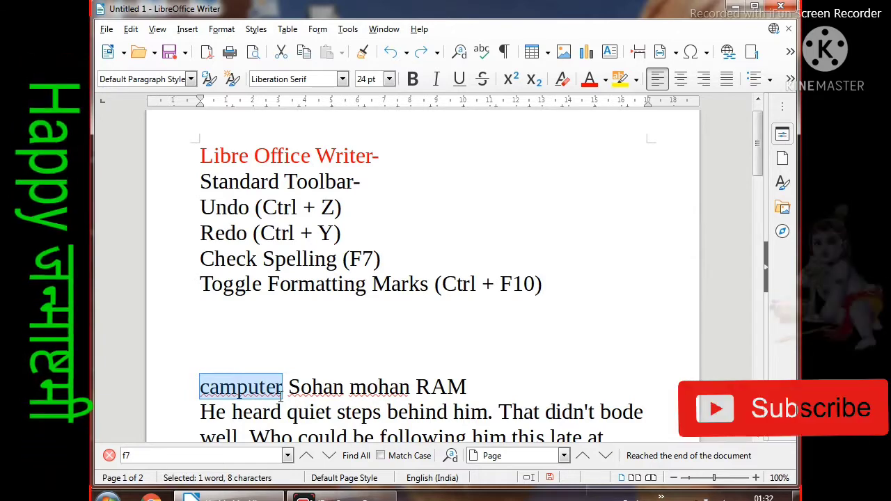
click(332, 389)
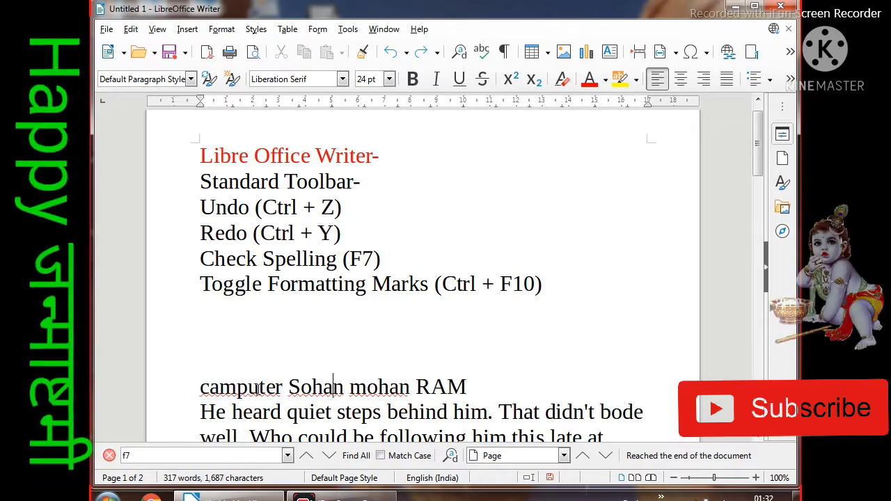
scroll(251, 377, down, 2)
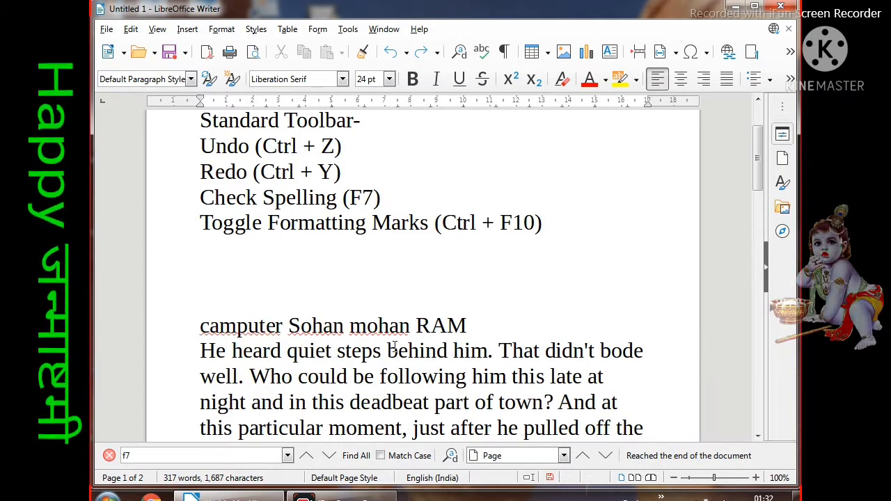
scroll(339, 383, down, 5)
scroll(326, 378, up, 5)
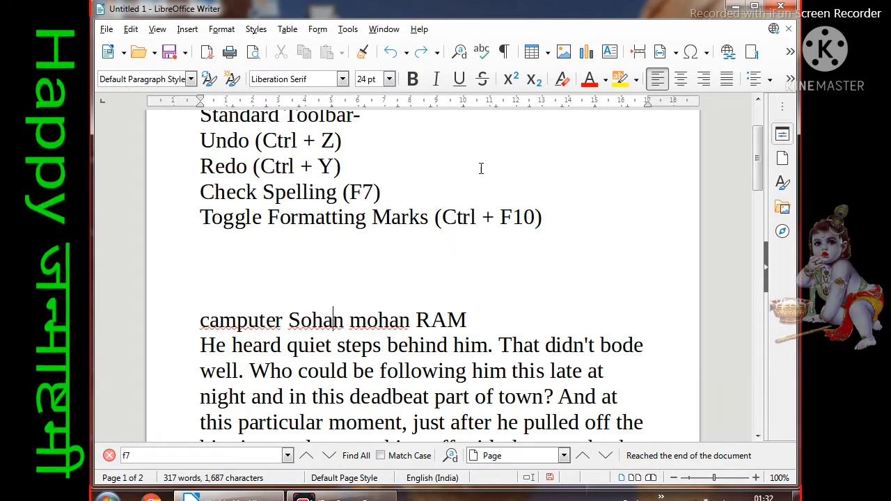
Run the spelling check and correct "camputer" to the suggestion "computer".
click(483, 53)
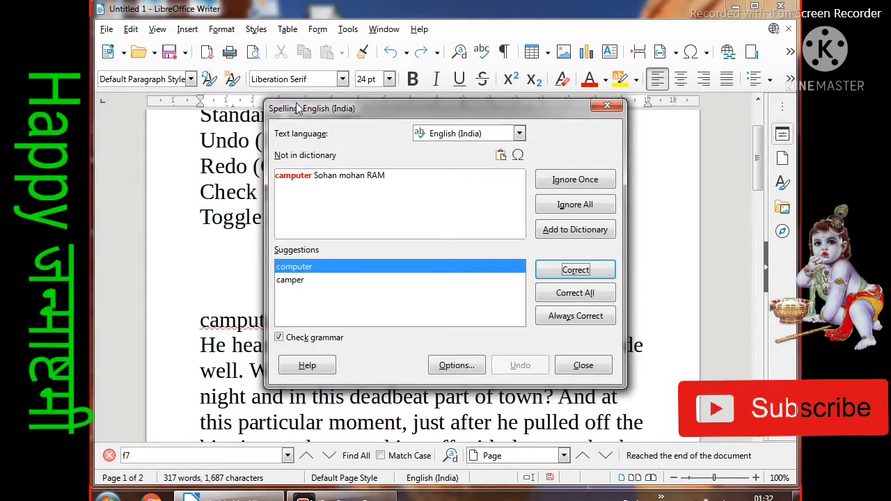
drag(296, 109, 303, 111)
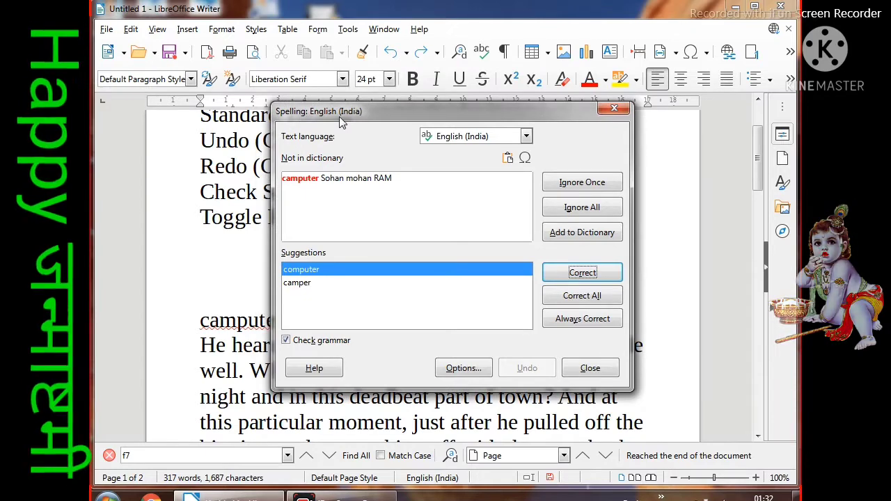
drag(344, 110, 427, 48)
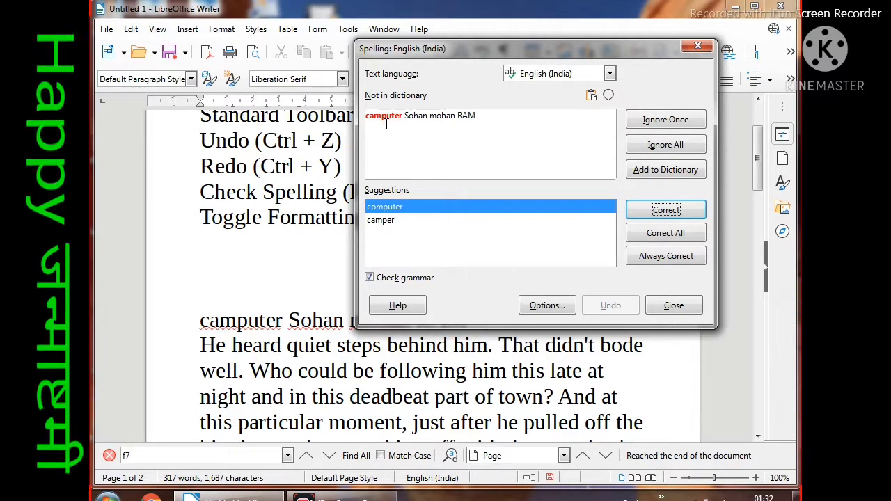
click(394, 210)
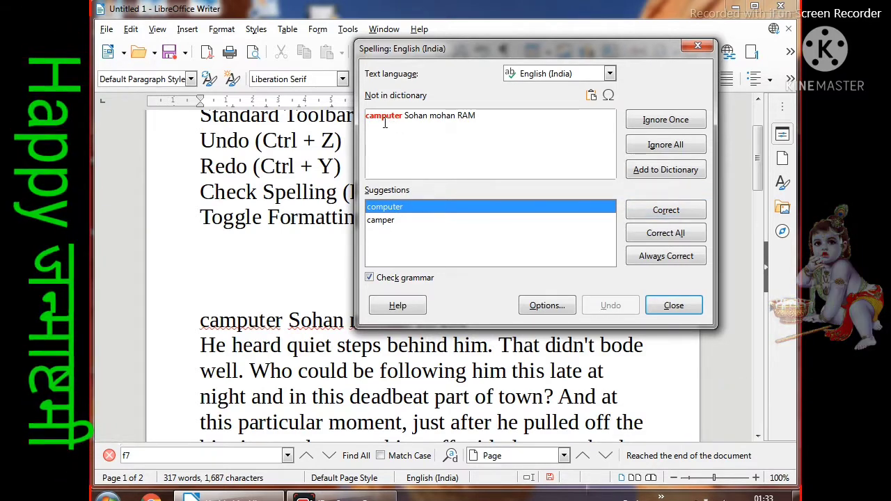
click(653, 217)
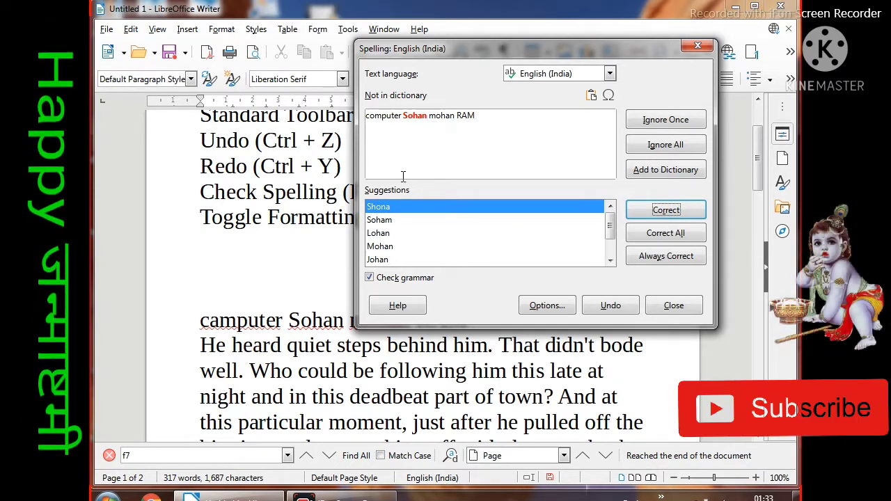
Look through the suggestions for the flagged name after "computer" and ignore that word once.
click(391, 247)
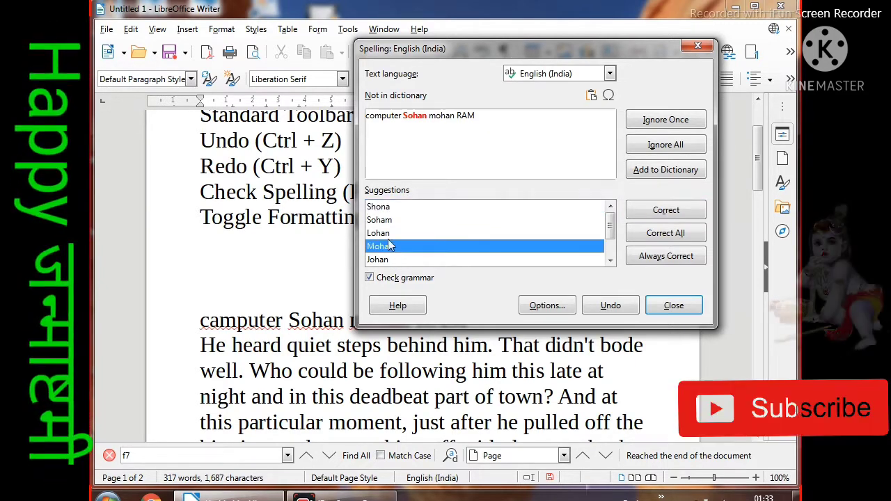
click(392, 232)
click(393, 221)
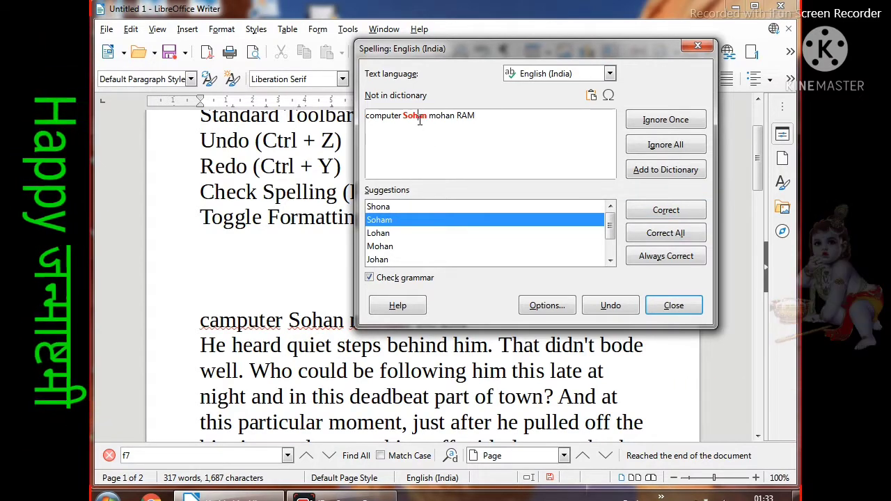
click(666, 125)
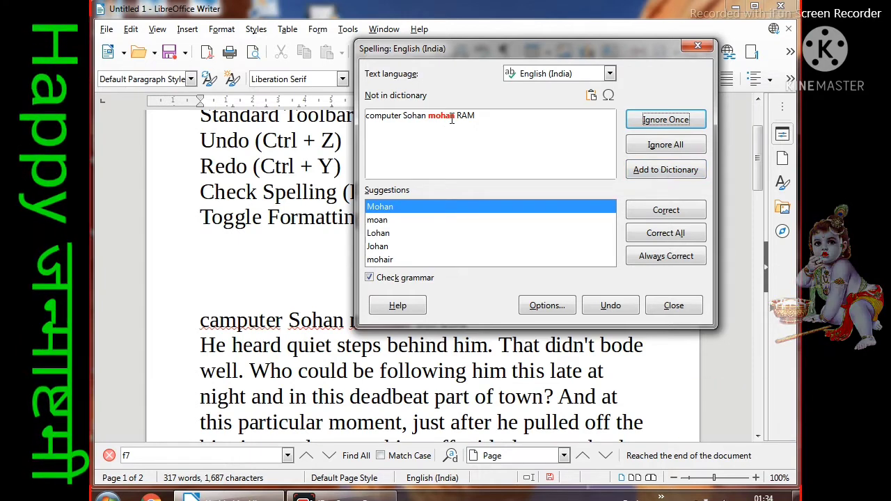
Correct the flagged lowercase name before "RAM" to its capitalised suggestion and end the spelling check at "greenbacks".
click(381, 208)
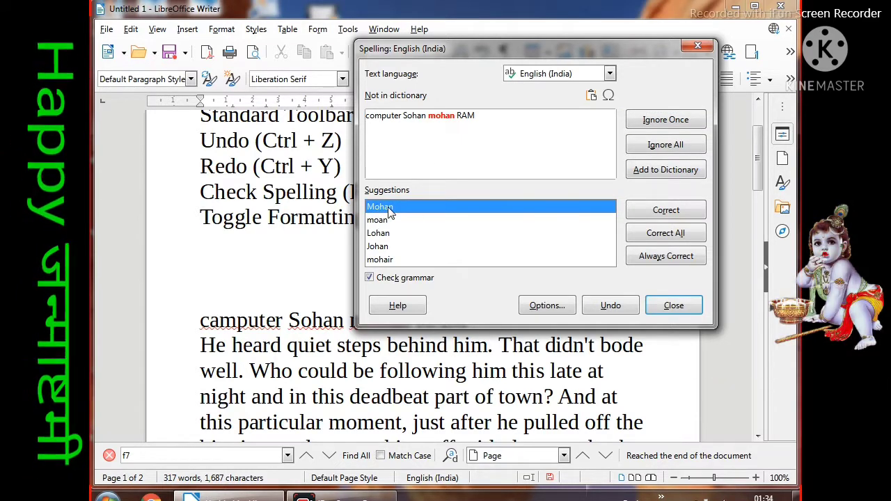
click(666, 210)
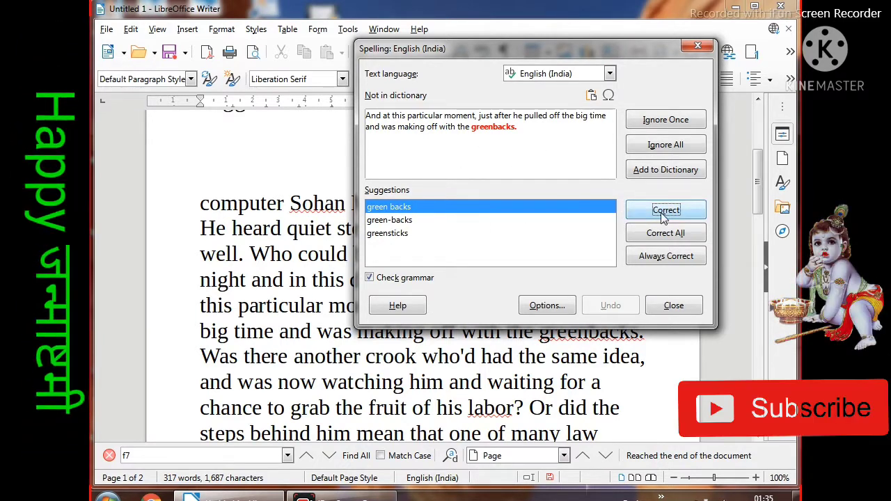
click(503, 127)
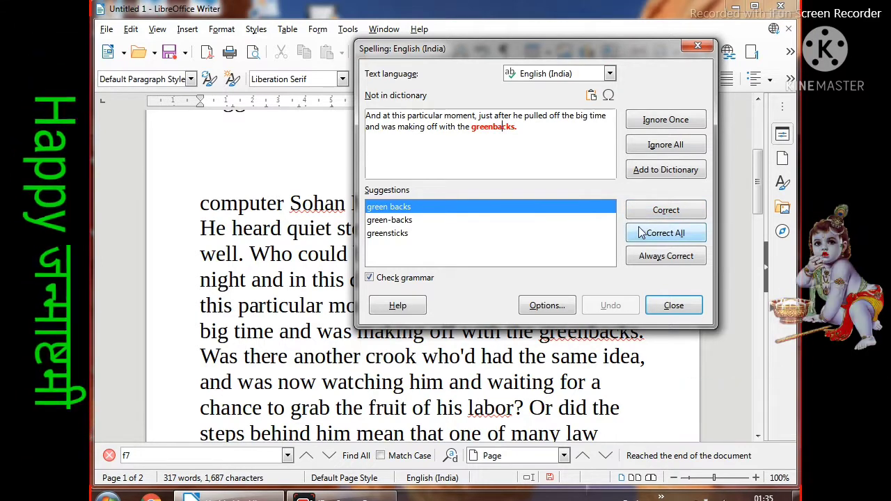
click(673, 306)
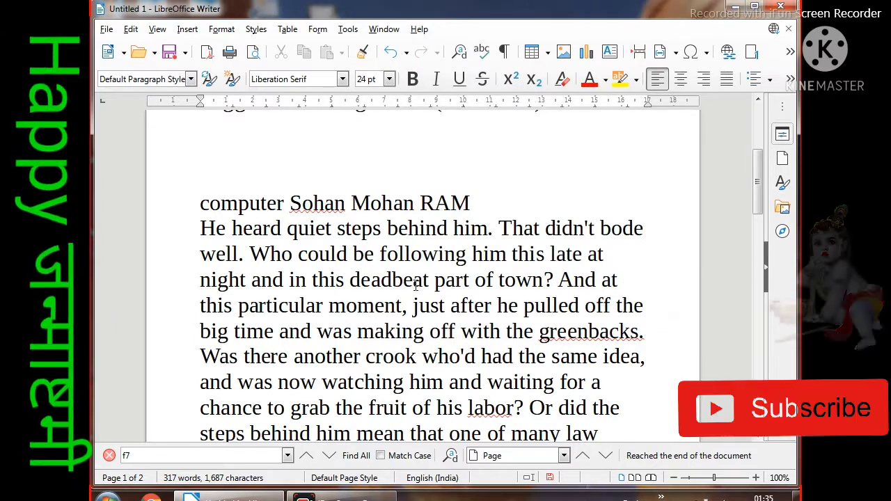
Review the spelling corrections in the line above the story, starting with the word "computer".
scroll(410, 285, up, 2)
scroll(383, 275, up, 1)
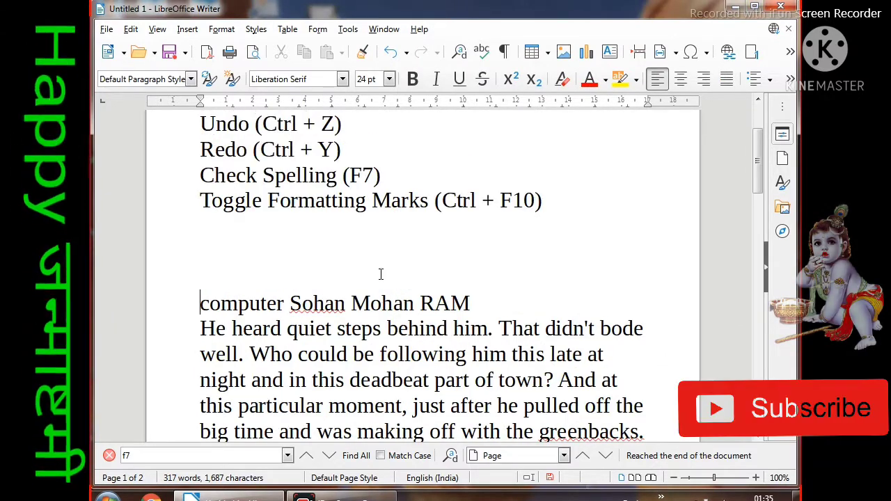
click(248, 306)
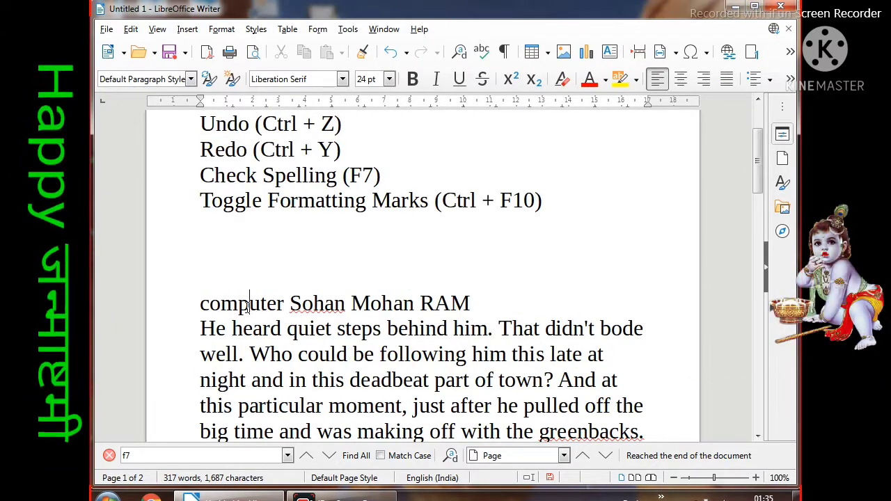
drag(209, 306, 221, 307)
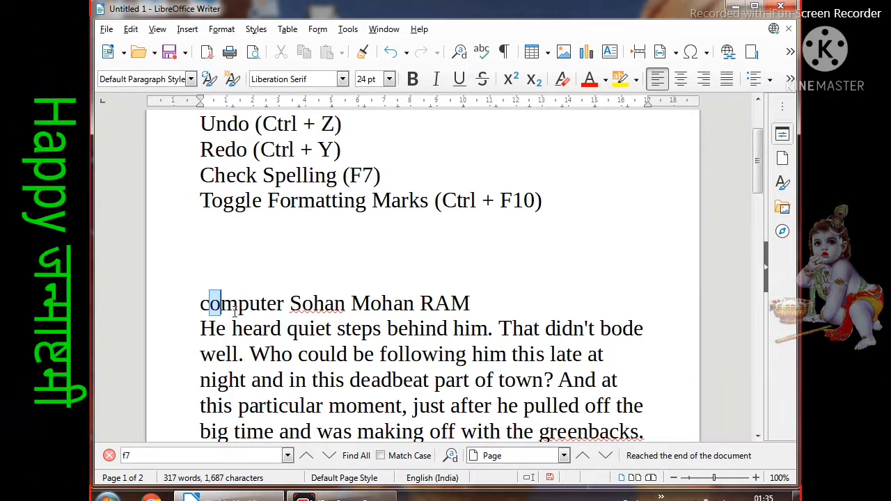
click(285, 306)
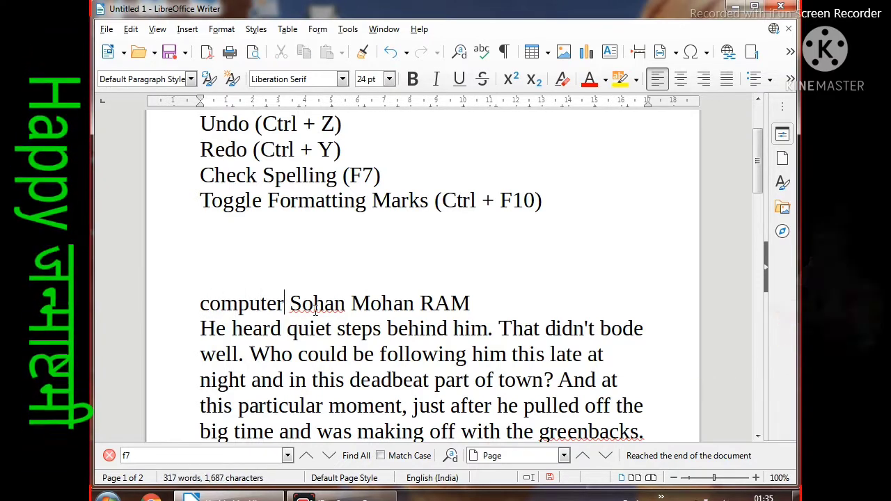
Turn on formatting marks after the "Toggle Formatting Marks (Ctrl + F10)" entry and look over the space and paragraph marks throughout the text.
scroll(375, 270, up, 2)
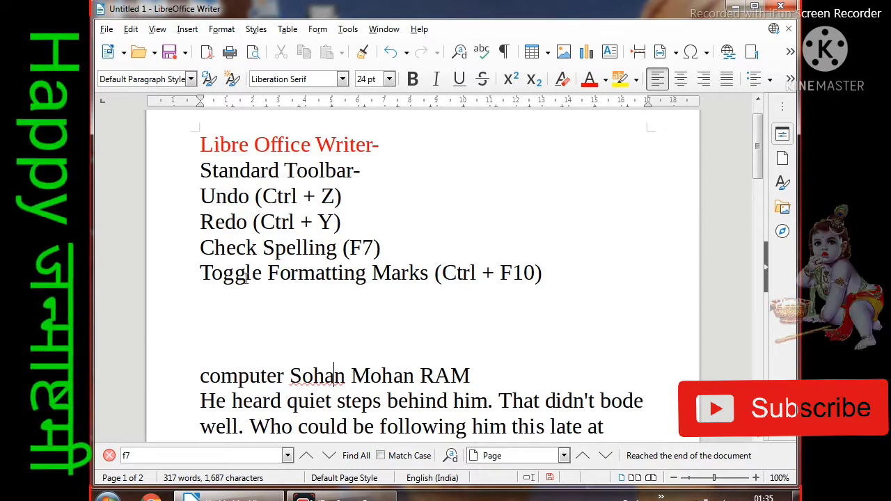
drag(202, 271, 386, 292)
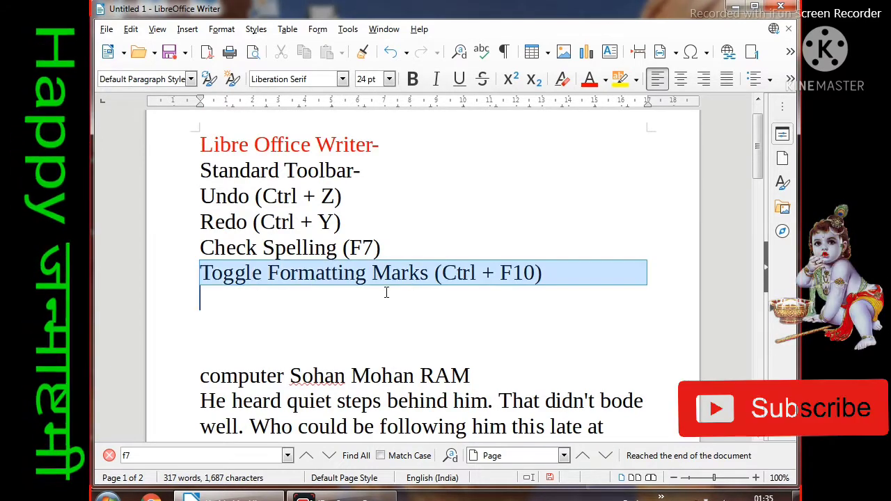
click(490, 293)
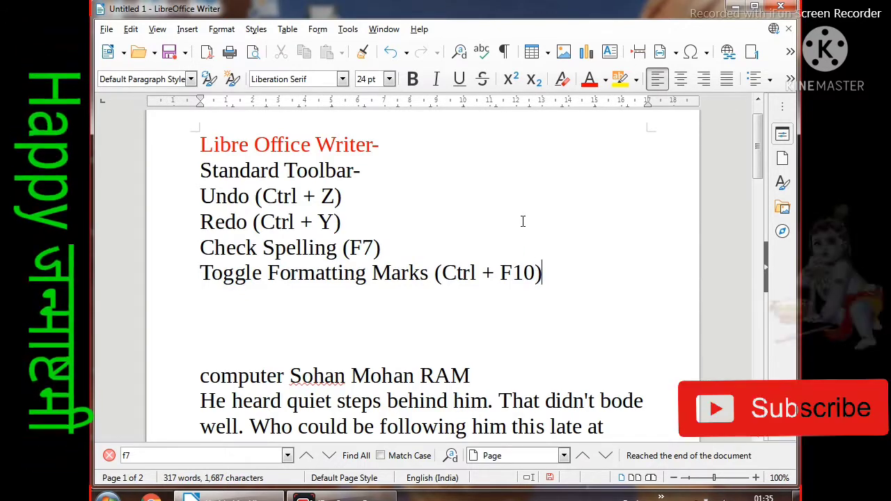
click(505, 54)
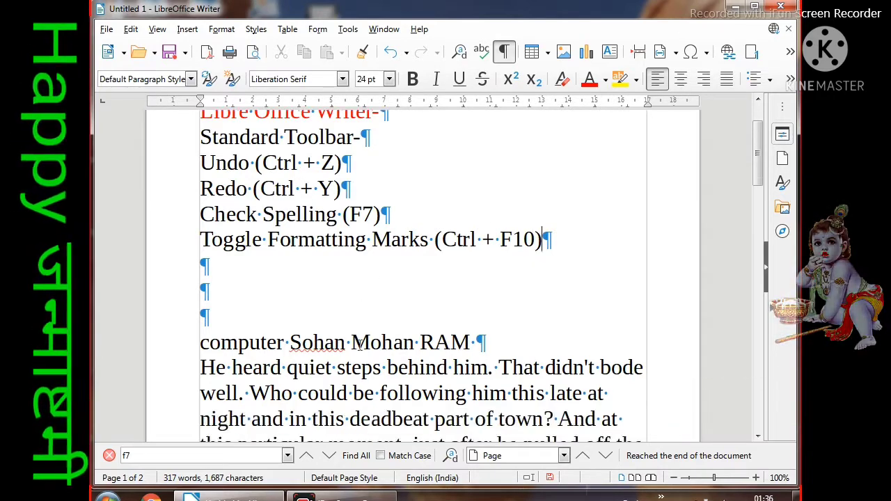
scroll(359, 337, down, 3)
scroll(348, 350, down, 2)
scroll(403, 290, up, 7)
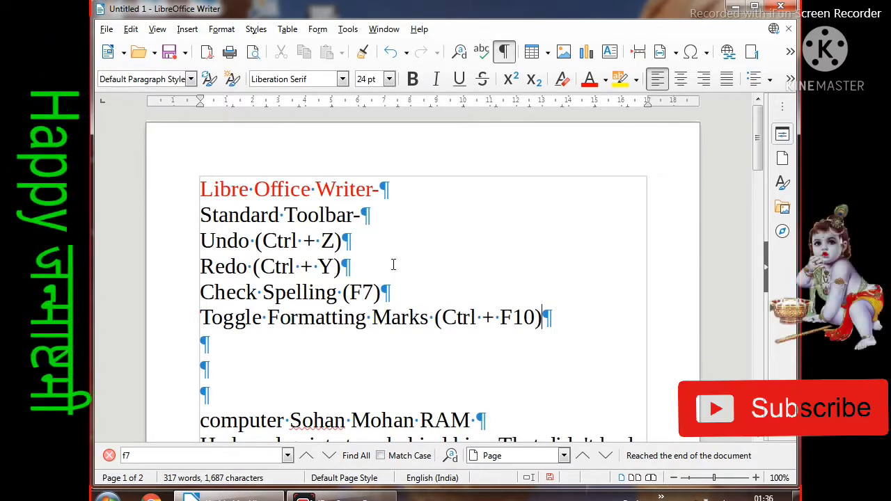
scroll(392, 262, down, 4)
scroll(388, 277, up, 4)
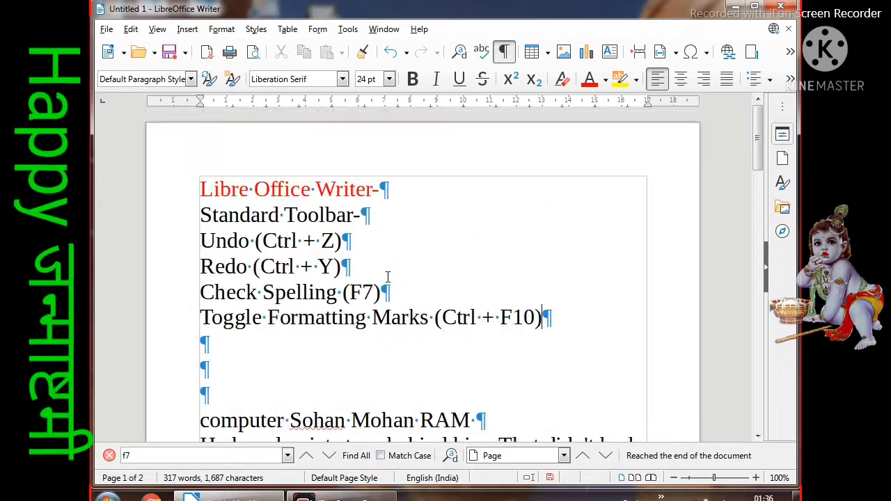